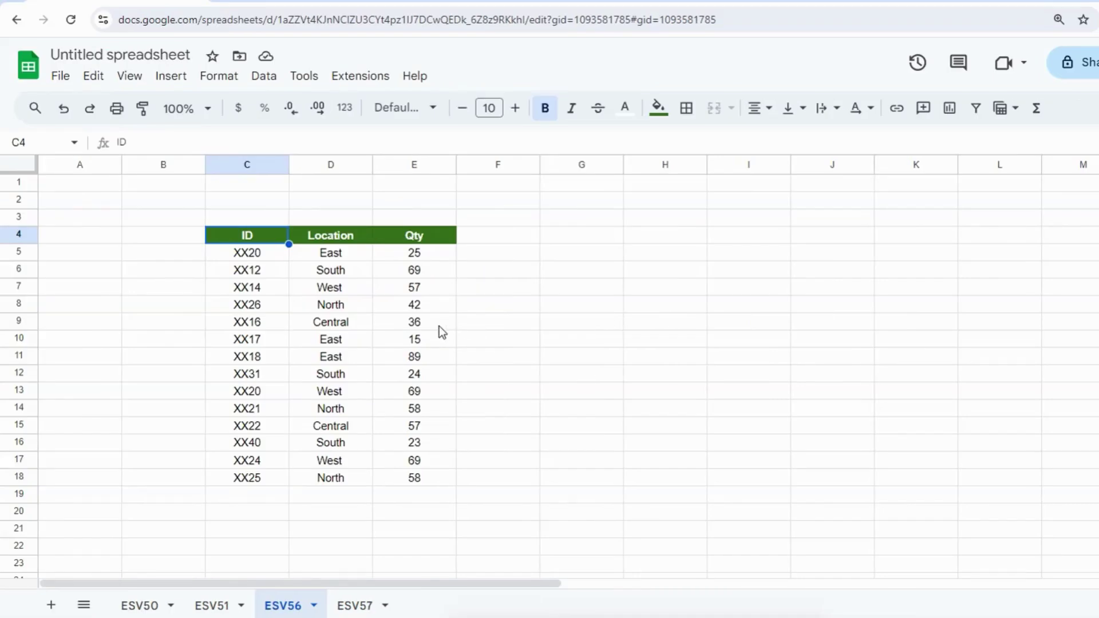
- Insert a blank row below the XX14 row (row 7) of the table
{"action": "left_click", "coordinate": [323, 293]}
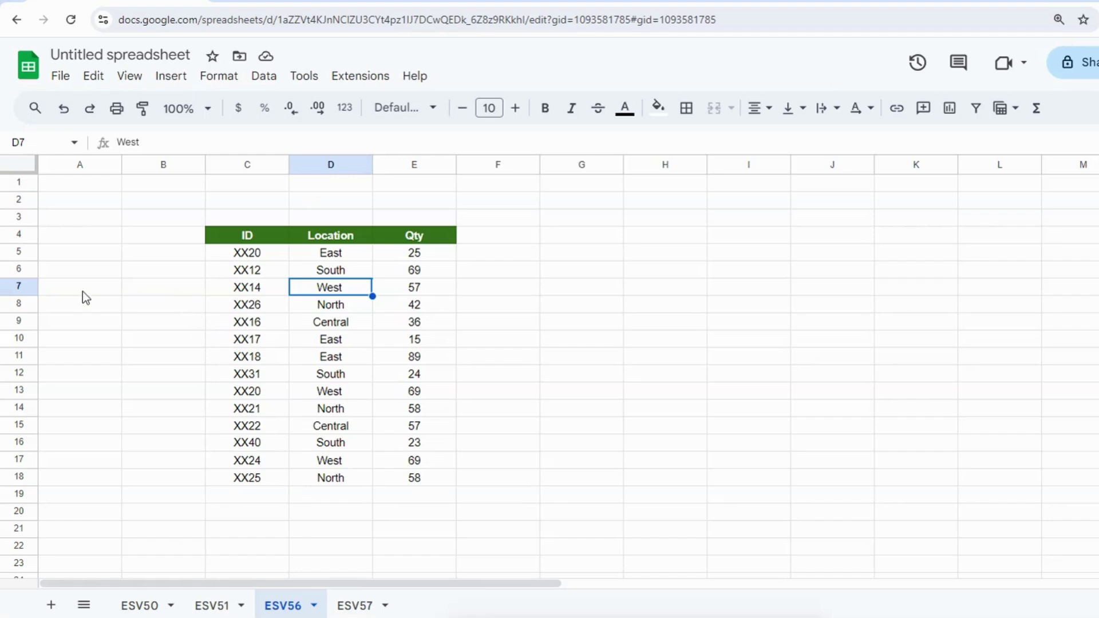
{"action": "right_click", "coordinate": [25, 290]}
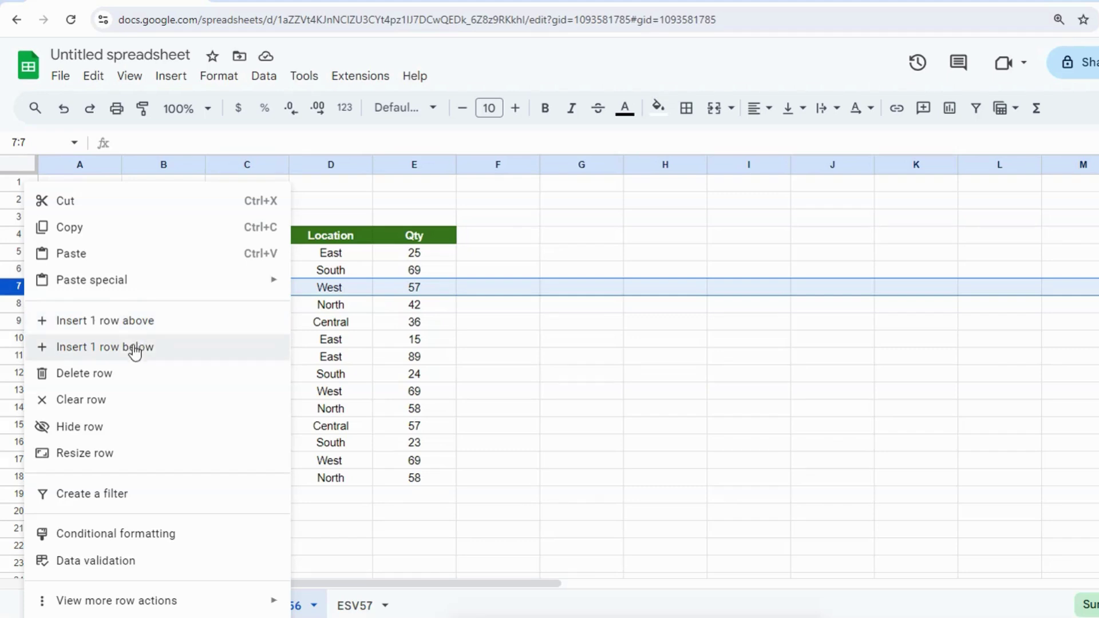
{"action": "left_click", "coordinate": [135, 347]}
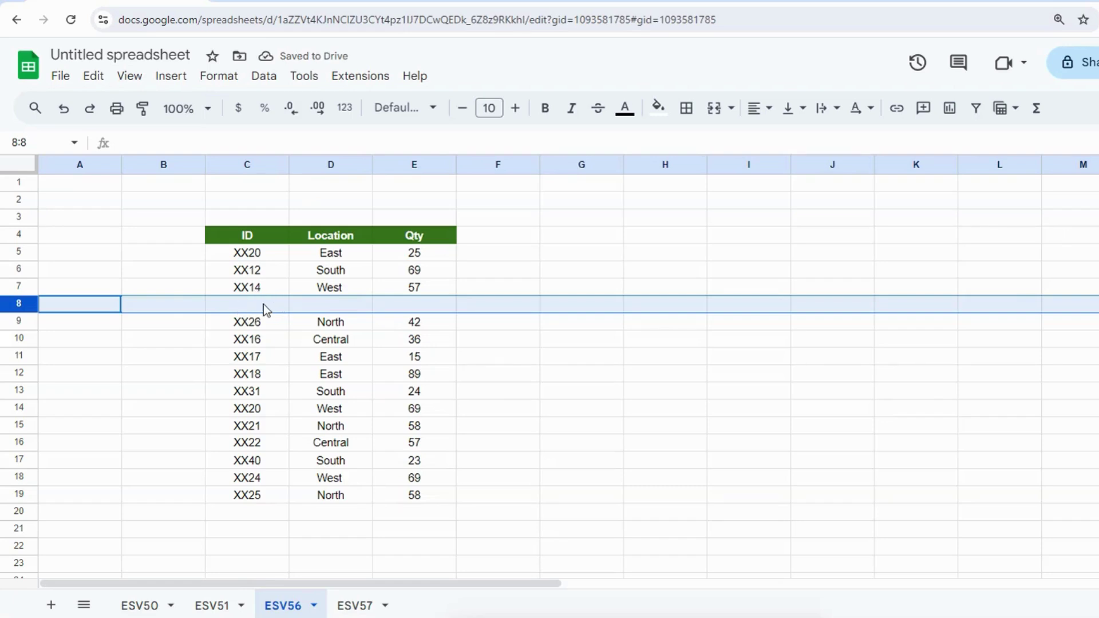
{"action": "left_click", "coordinate": [257, 359]}
- Undo the inserted row and select the entire XX17 row (row 10)
{"action": "key", "text": "ctrl+z"}
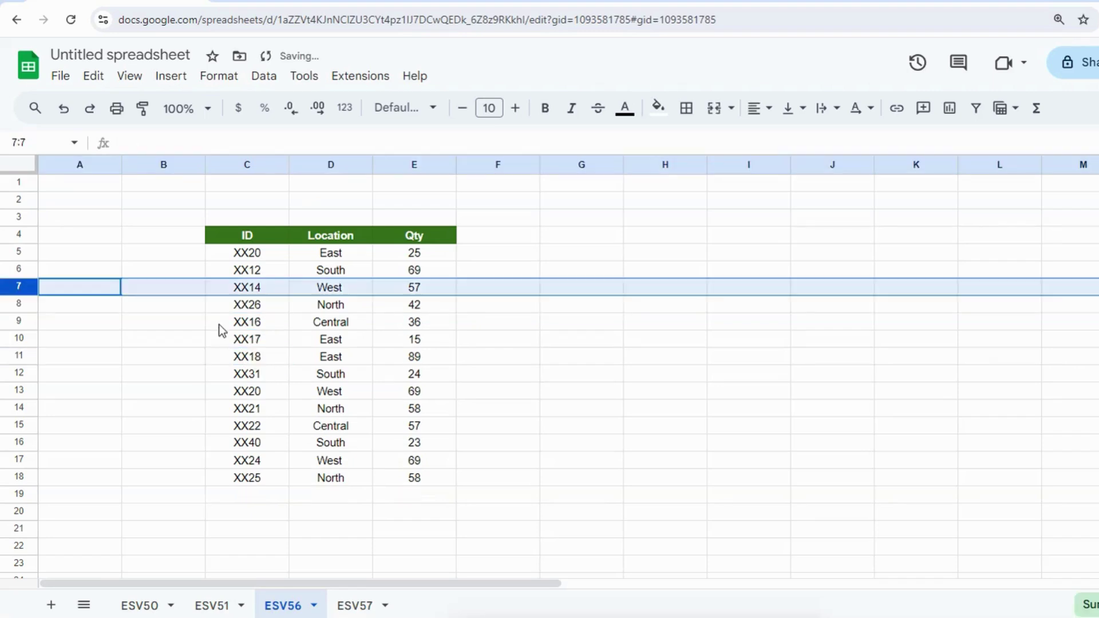
{"action": "left_click", "coordinate": [205, 342]}
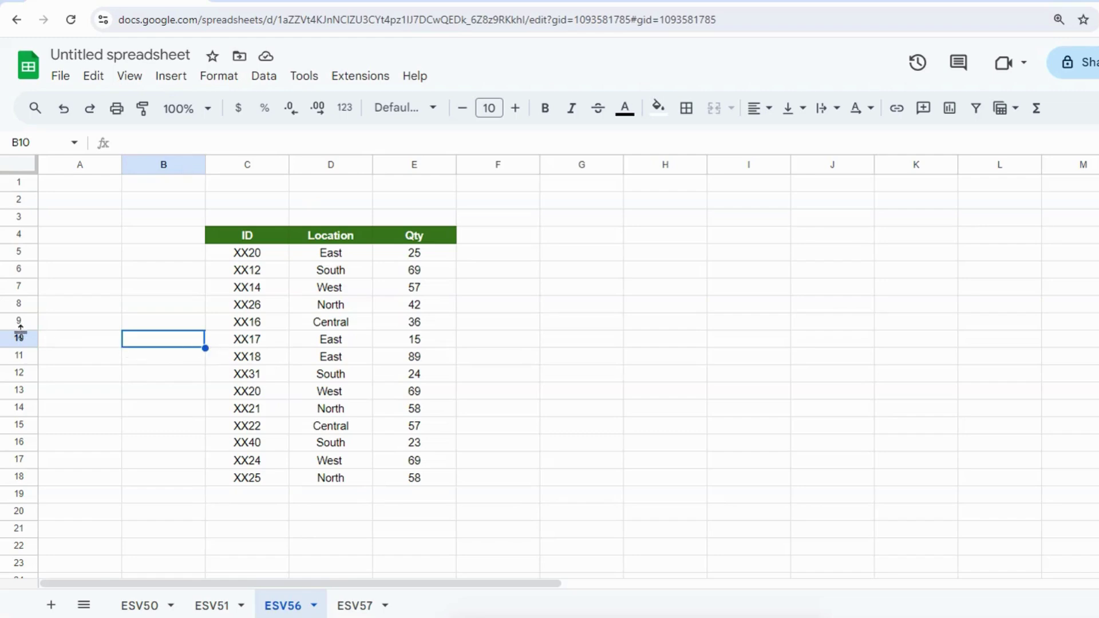
{"action": "left_click", "coordinate": [256, 340]}
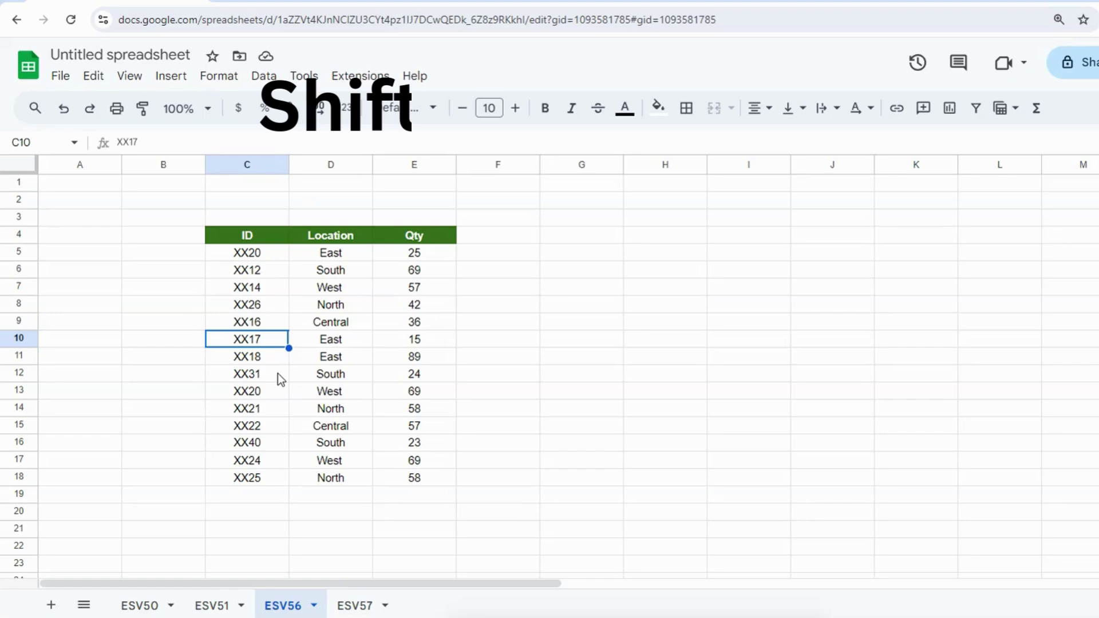
{"action": "key", "text": "shift+space"}
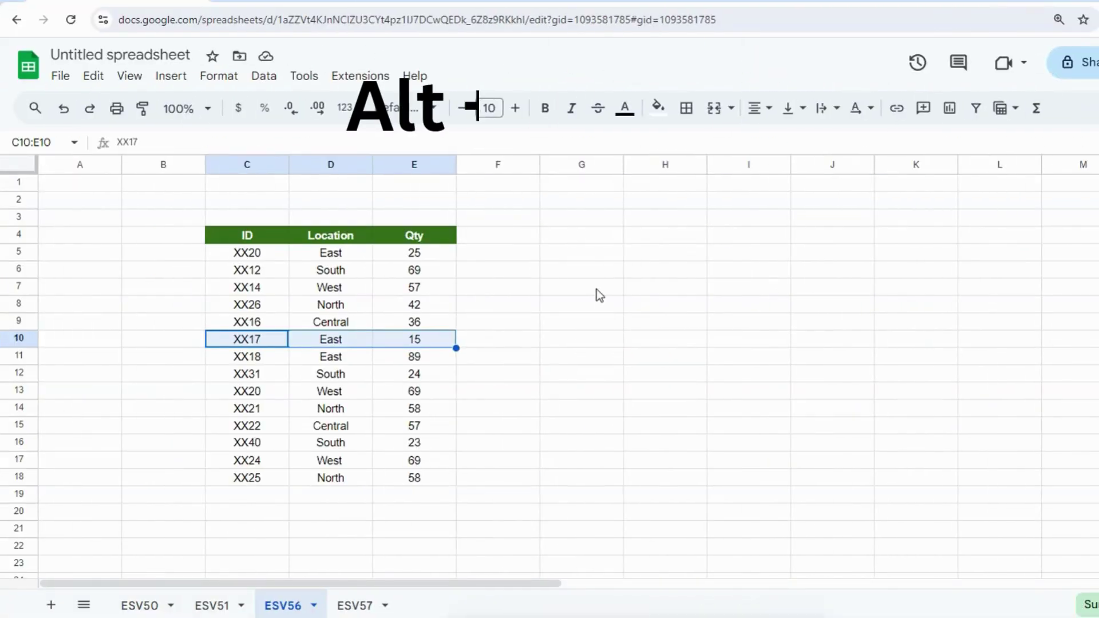
- Insert a blank row above the XX17 row with Alt+I, R, then undo it
{"action": "key", "text": "alt+i"}
{"action": "key", "text": "r"}
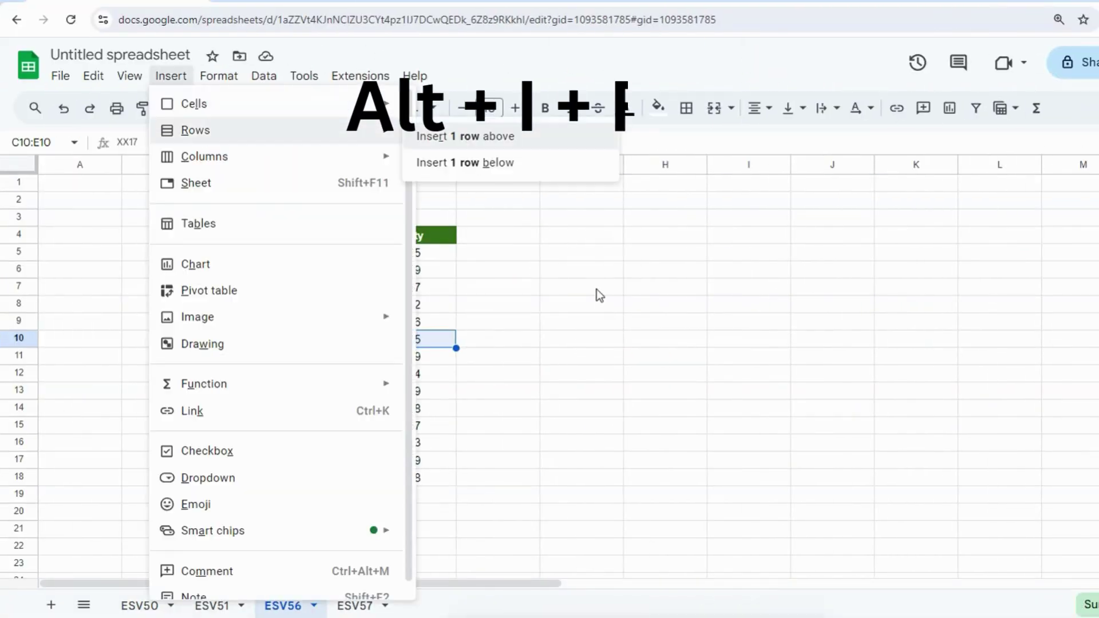
{"action": "key", "text": "Down"}
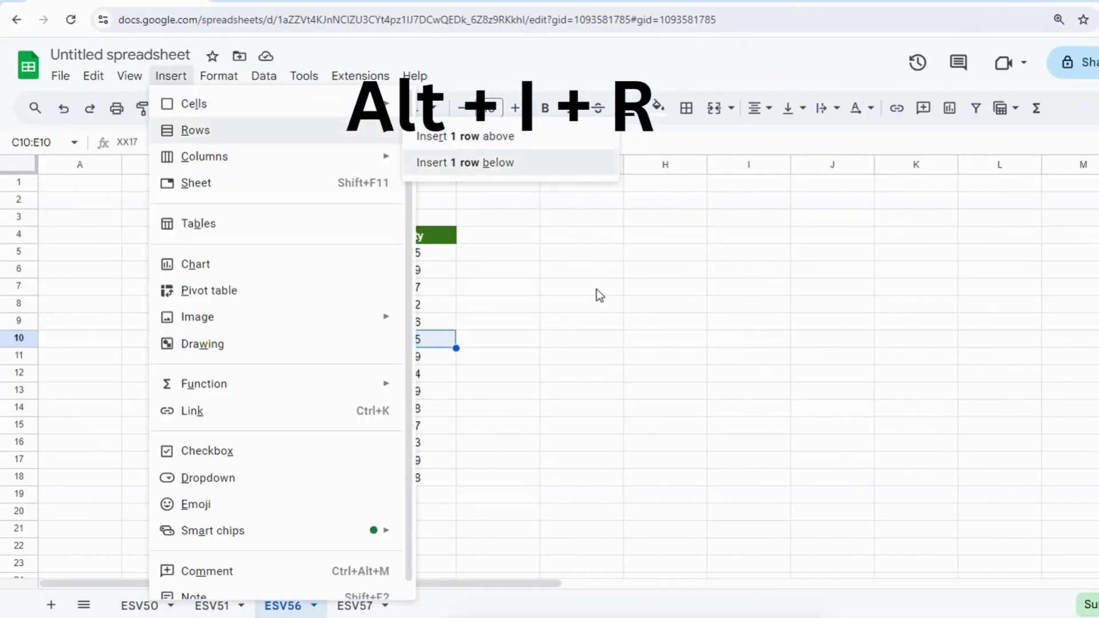
{"action": "key", "text": "Up"}
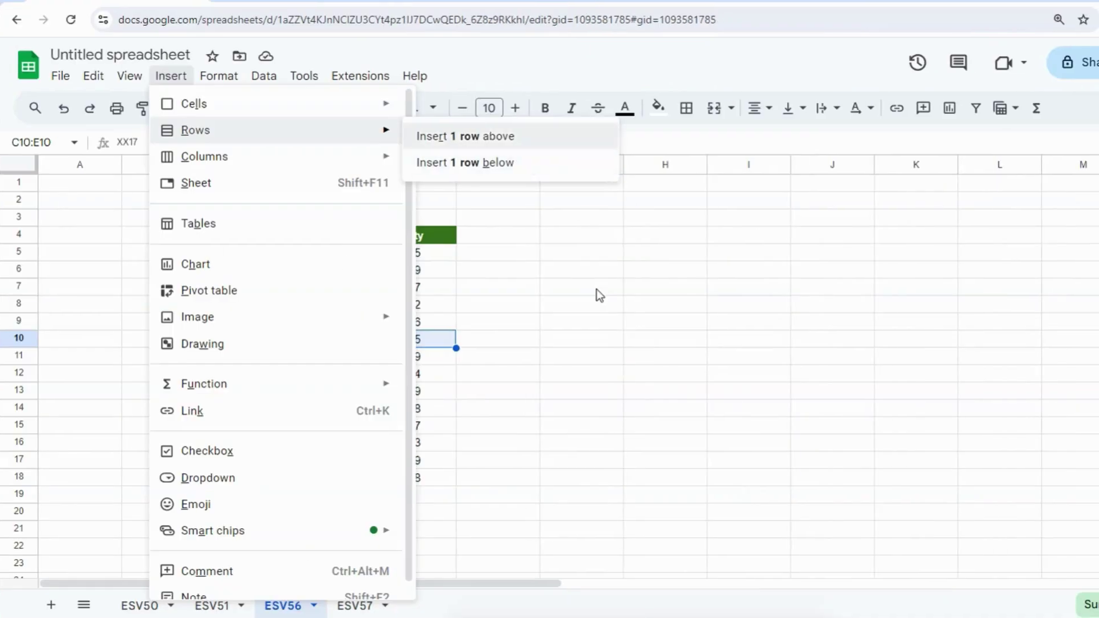
{"action": "key", "text": "Return"}
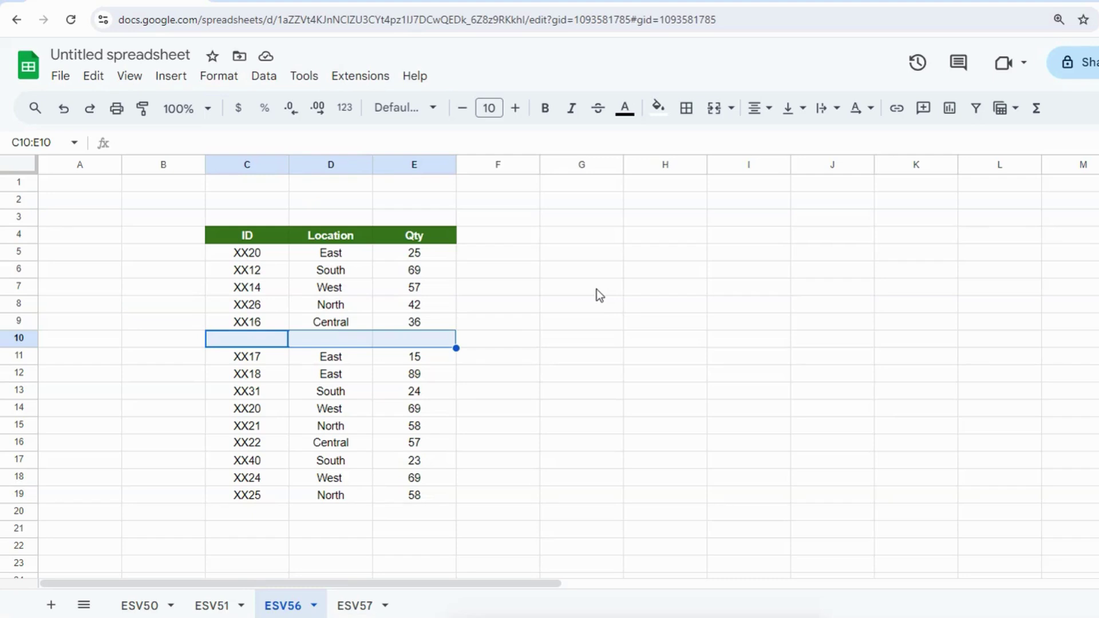
{"action": "key", "text": "ctrl+z"}
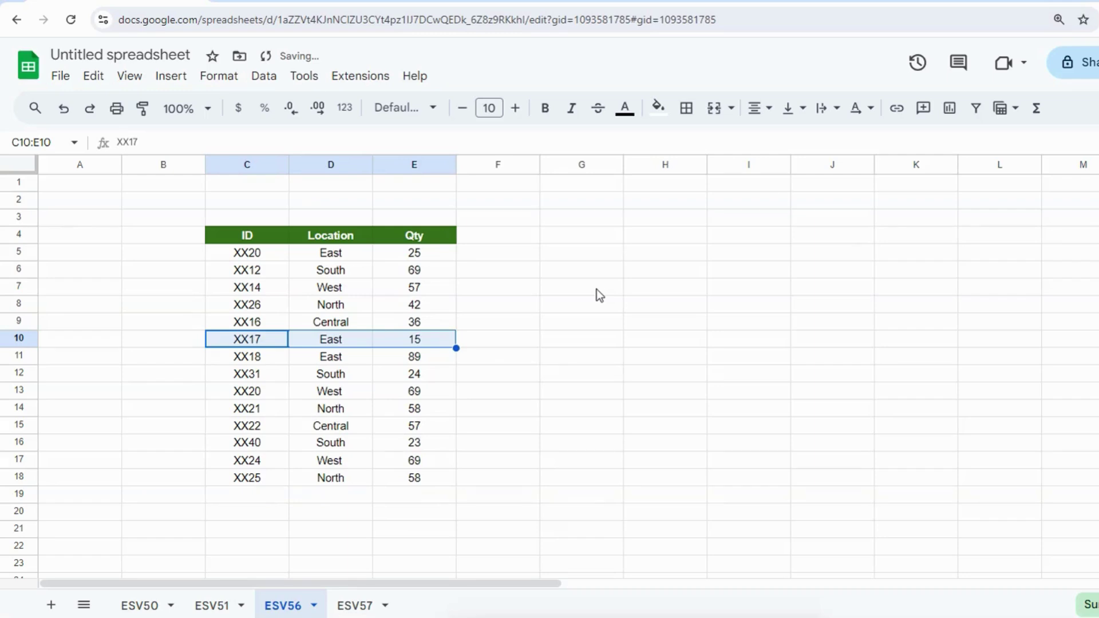
- Enter 1 in F5 and 2 in F6 beside the first data rows
{"action": "key", "text": "Up"}
{"action": "key", "text": "Down"}
{"action": "key", "text": "Down"}
{"action": "key", "text": "Down"}
{"action": "key", "text": "Down"}
{"action": "key", "text": "Down"}
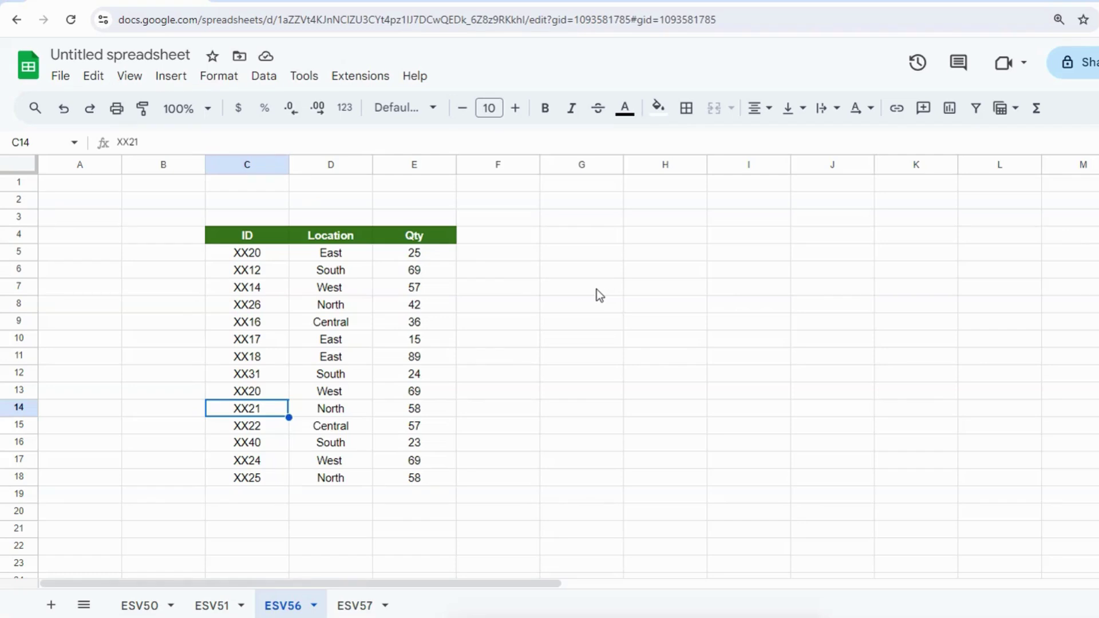
{"action": "left_click", "coordinate": [490, 256]}
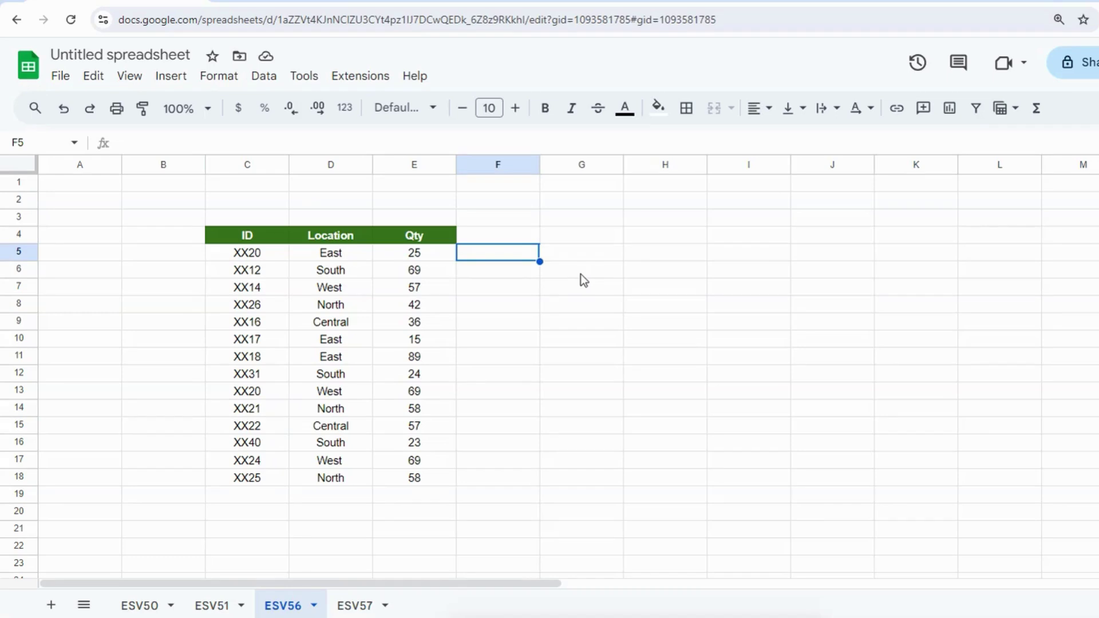
{"action": "type", "text": "1"}
{"action": "key", "text": "Return"}
{"action": "type", "text": "2"}
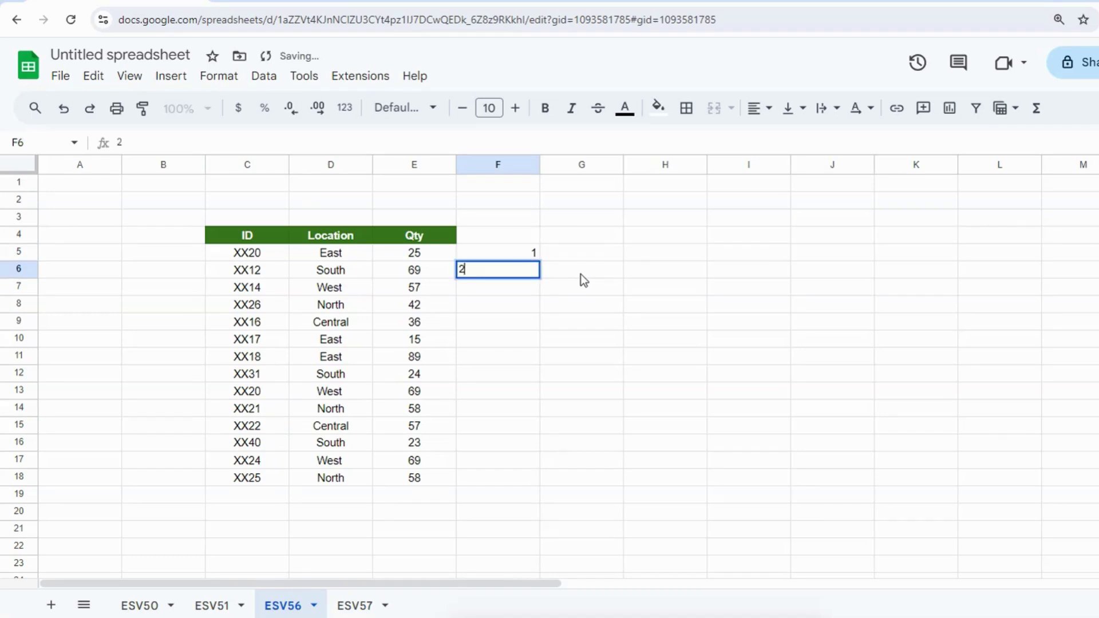
{"action": "key", "text": "Return"}
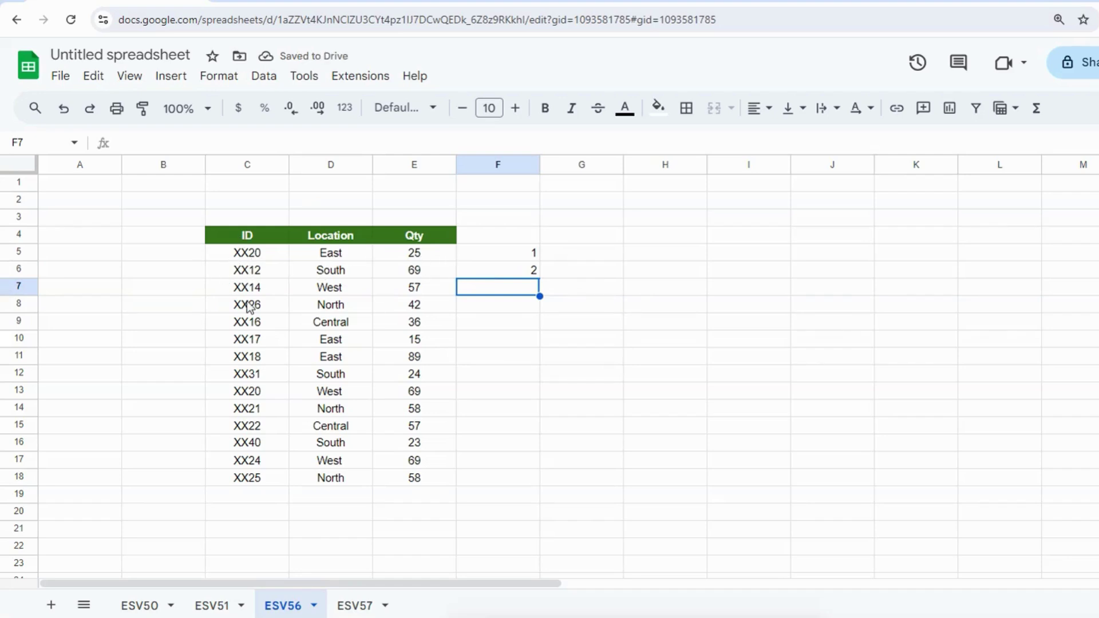
- Fill the F5:F6 numbering down to F18, producing serial numbers 1 through 14
{"action": "left_click_drag", "start_coordinate": [508, 256], "coordinate": [541, 365]}
{"action": "left_click_drag", "start_coordinate": [518, 251], "coordinate": [510, 250]}
{"action": "left_click", "coordinate": [497, 235]}
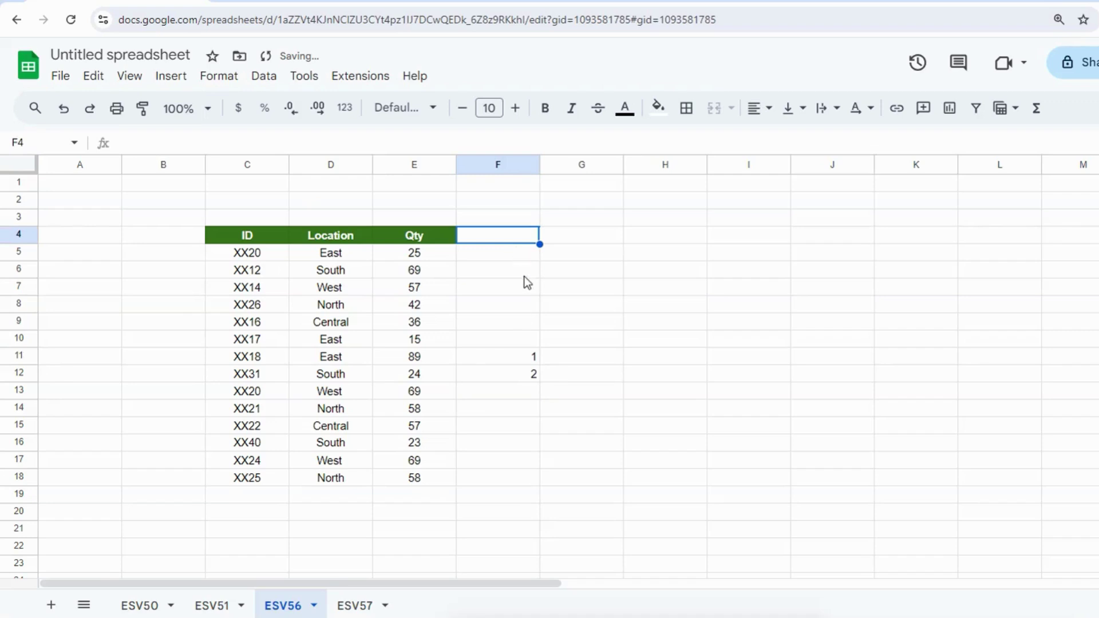
{"action": "key", "text": "ctrl+z"}
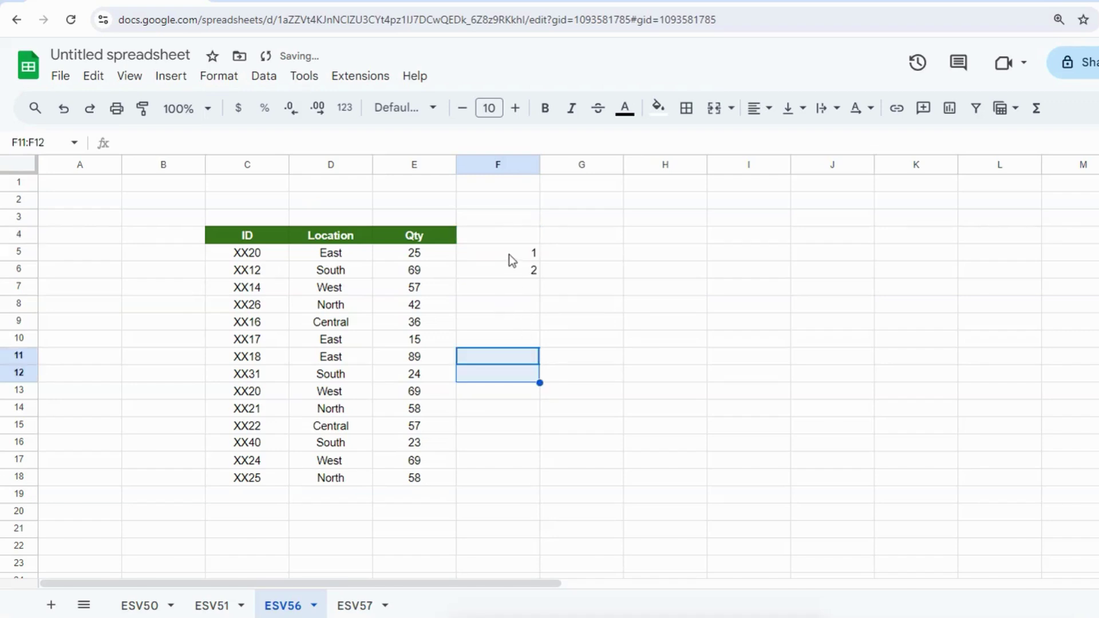
{"action": "left_click_drag", "start_coordinate": [504, 252], "coordinate": [477, 480]}
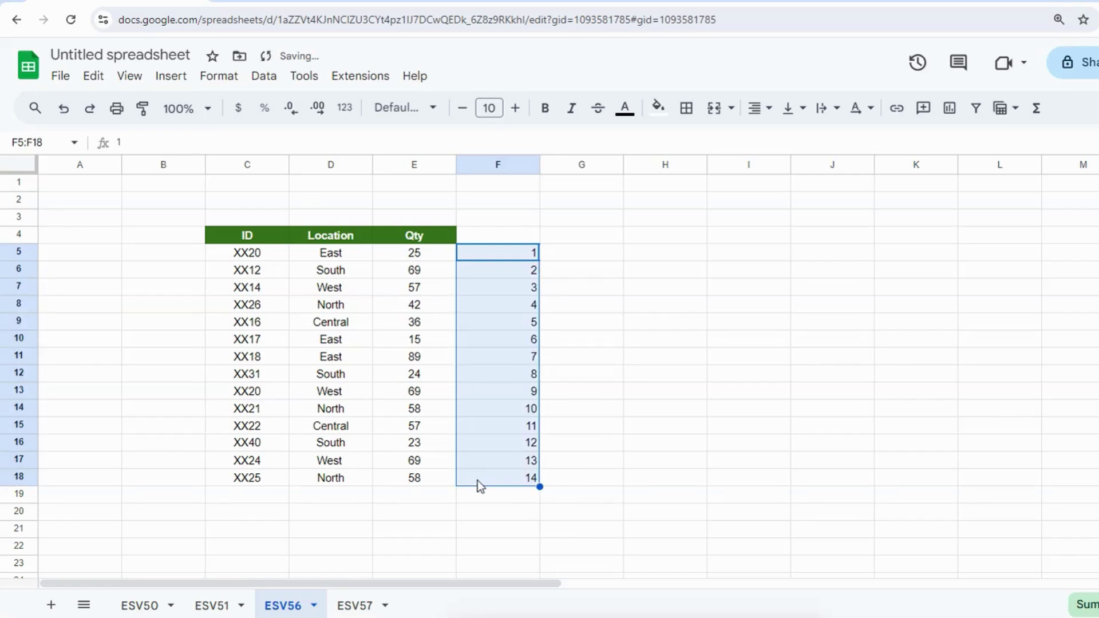
{"action": "left_click_drag", "start_coordinate": [496, 252], "coordinate": [507, 483]}
- Copy the 1–14 series and paste a second copy starting at F19
{"action": "key", "text": "ctrl+c"}
{"action": "left_click", "coordinate": [496, 496]}
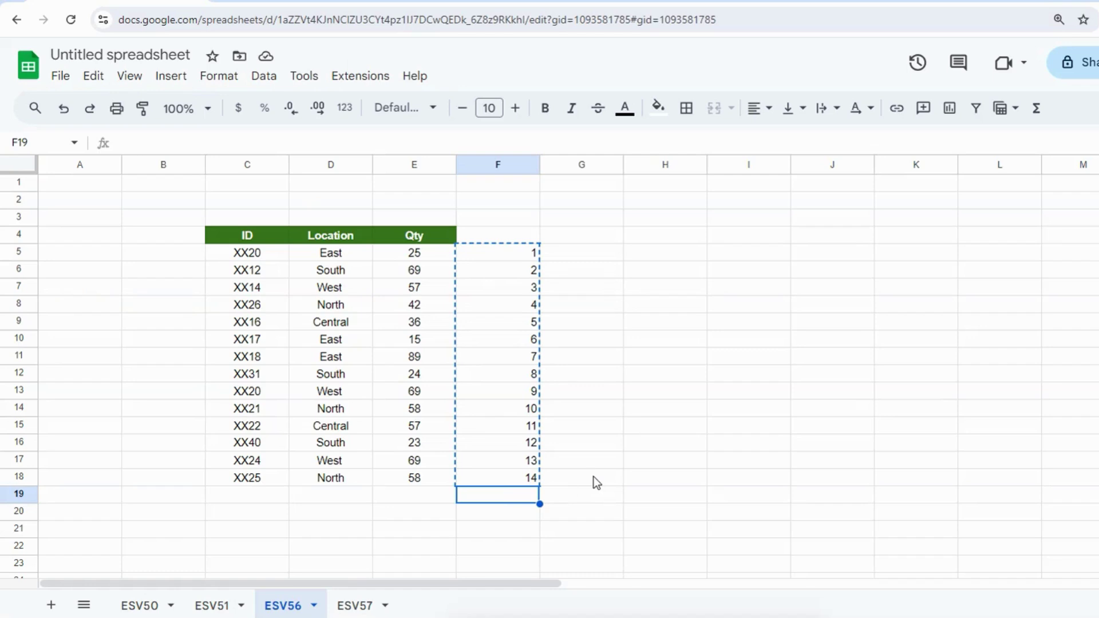
{"action": "key", "text": "ctrl+v"}
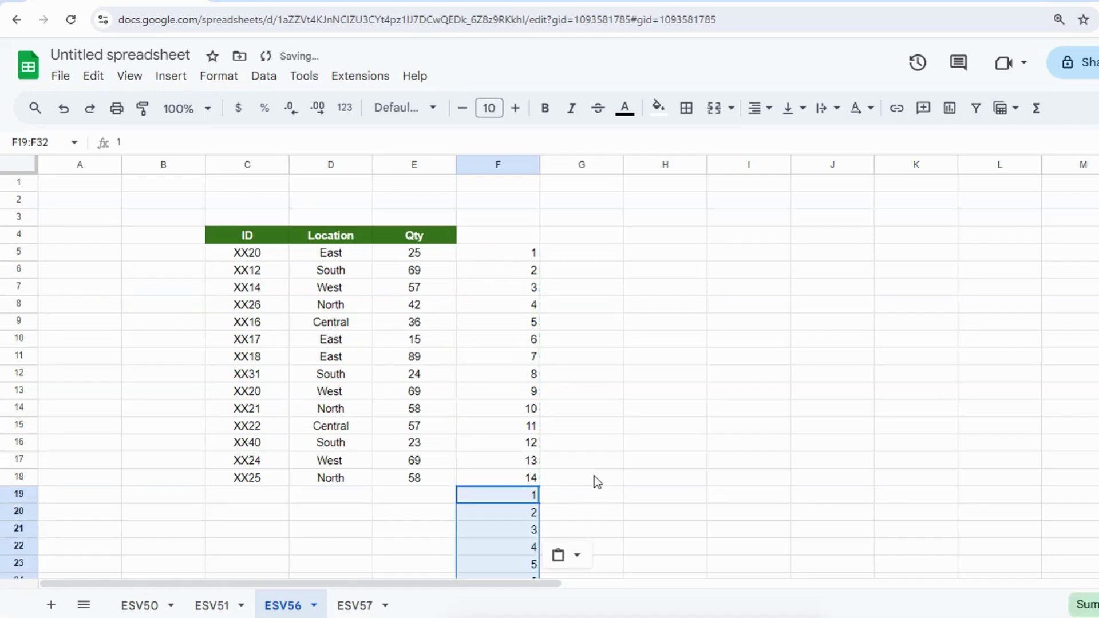
{"action": "left_click", "coordinate": [585, 313]}
- Select the helper numbers in column F from F5 down to F32
{"action": "left_click", "coordinate": [511, 253]}
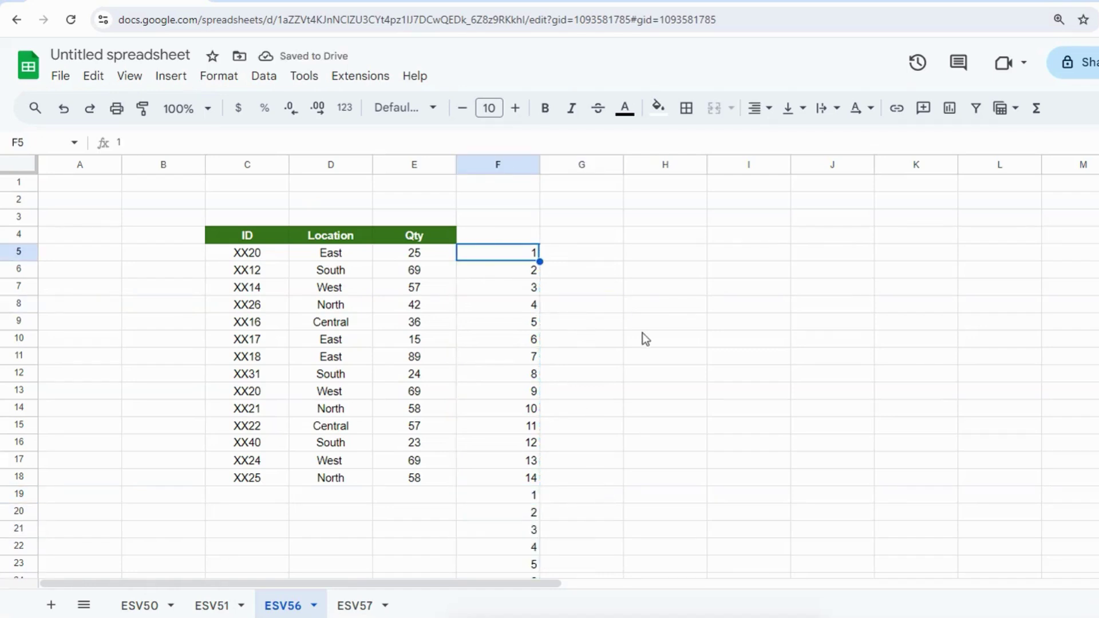
{"action": "key", "text": "shift+Down"}
{"action": "key", "text": "shift+Down"}
{"action": "key", "text": "shift+Down"}
{"action": "key", "text": "shift+Down"}
{"action": "key", "text": "shift+Down"}
{"action": "key", "text": "shift+Down"}
{"action": "key", "text": "shift+Down"}
{"action": "key", "text": "shift+Down"}
{"action": "key", "text": "shift+Down"}
{"action": "key", "text": "shift+Down"}
{"action": "key", "text": "shift+Down"}
{"action": "key", "text": "shift+Down"}
{"action": "key", "text": "shift+Down"}
{"action": "key", "text": "shift+Down"}
{"action": "key", "text": "shift+Down"}
{"action": "key", "text": "shift+Down"}
{"action": "key", "text": "shift+Down"}
{"action": "key", "text": "shift+Down"}
{"action": "key", "text": "shift+Down"}
{"action": "key", "text": "shift+Down"}
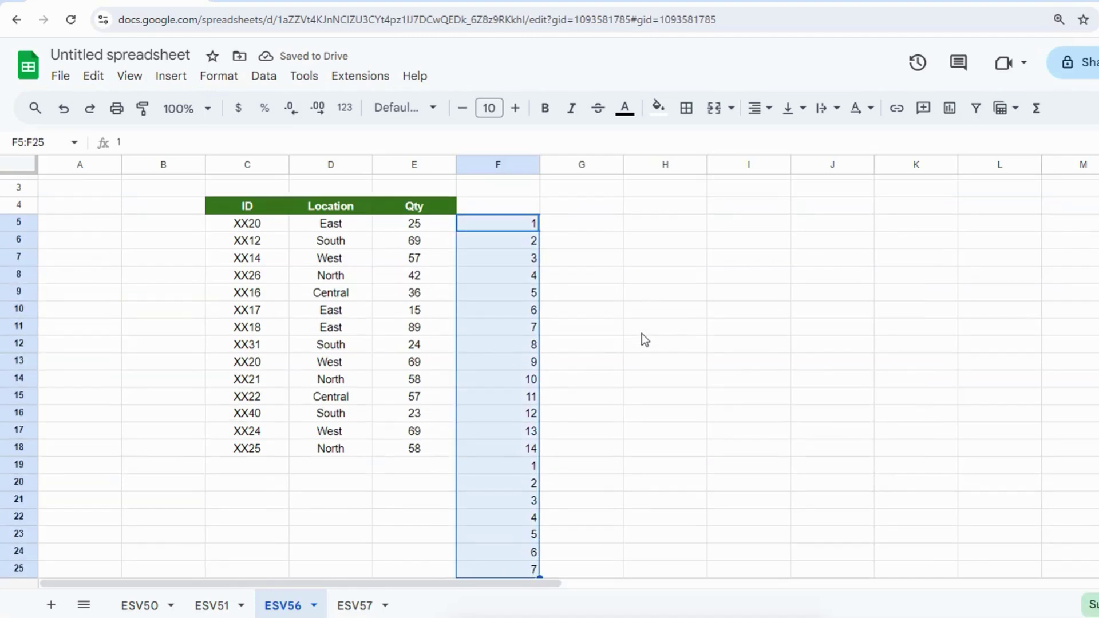
{"action": "key", "text": "shift+Down"}
{"action": "key", "text": "shift+Down"}
{"action": "key", "text": "shift+Down"}
{"action": "key", "text": "shift+Down"}
{"action": "key", "text": "shift+Down"}
{"action": "key", "text": "shift+Down"}
{"action": "key", "text": "shift+Down"}
{"action": "key", "text": "shift+Down"}
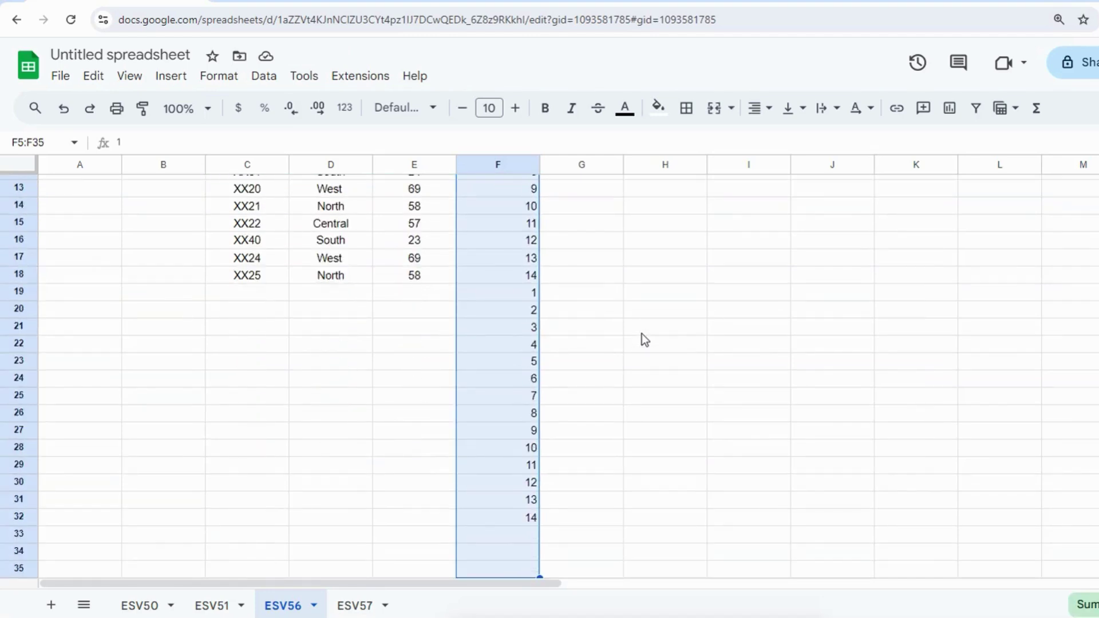
{"action": "key", "text": "shift+Up"}
{"action": "key", "text": "shift+Up"}
{"action": "key", "text": "shift+Up"}
{"action": "key", "text": "shift+Up"}
{"action": "key", "text": "shift+Down"}
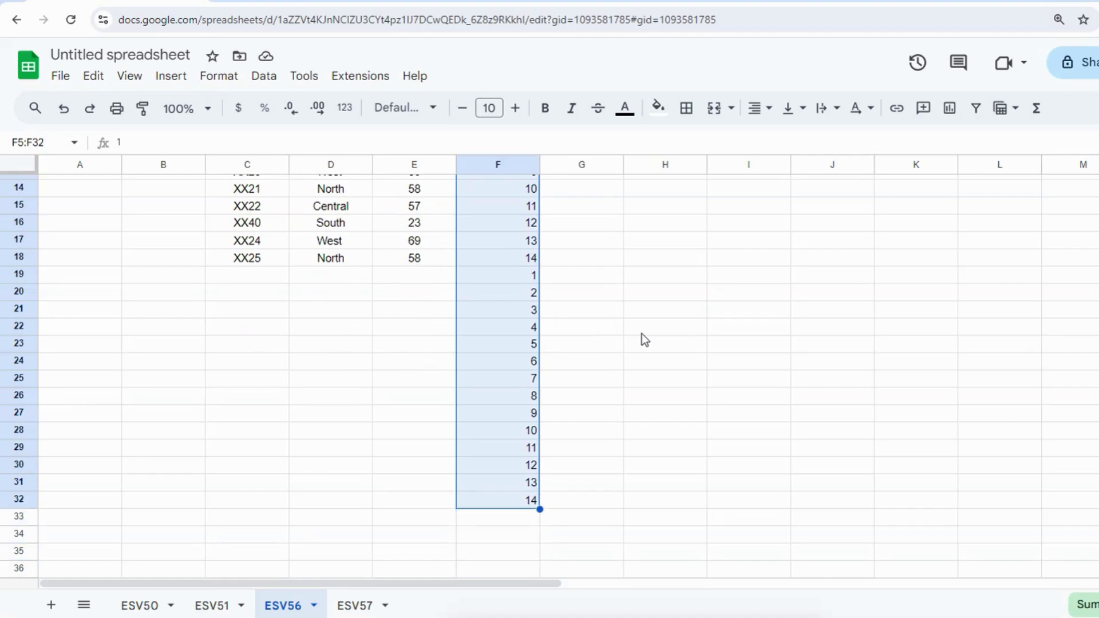
{"action": "scroll", "coordinate": [636, 330], "scroll_direction": "up", "scroll_amount": 5}
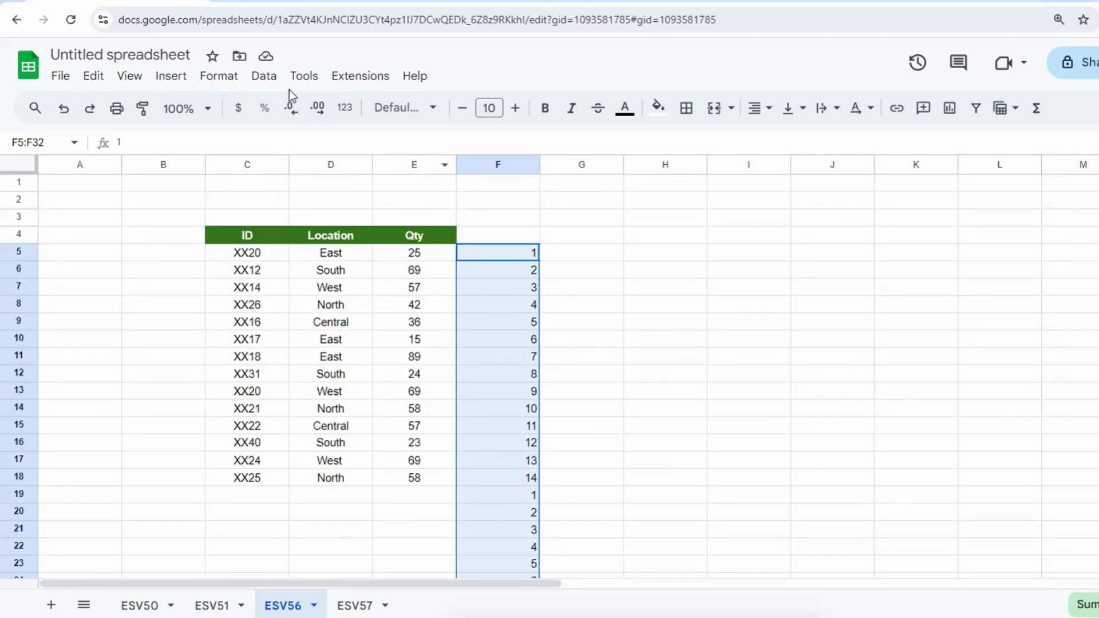
- Sort the whole sheet by column F, A to Z, interleaving empty rows
{"action": "left_click", "coordinate": [264, 77]}
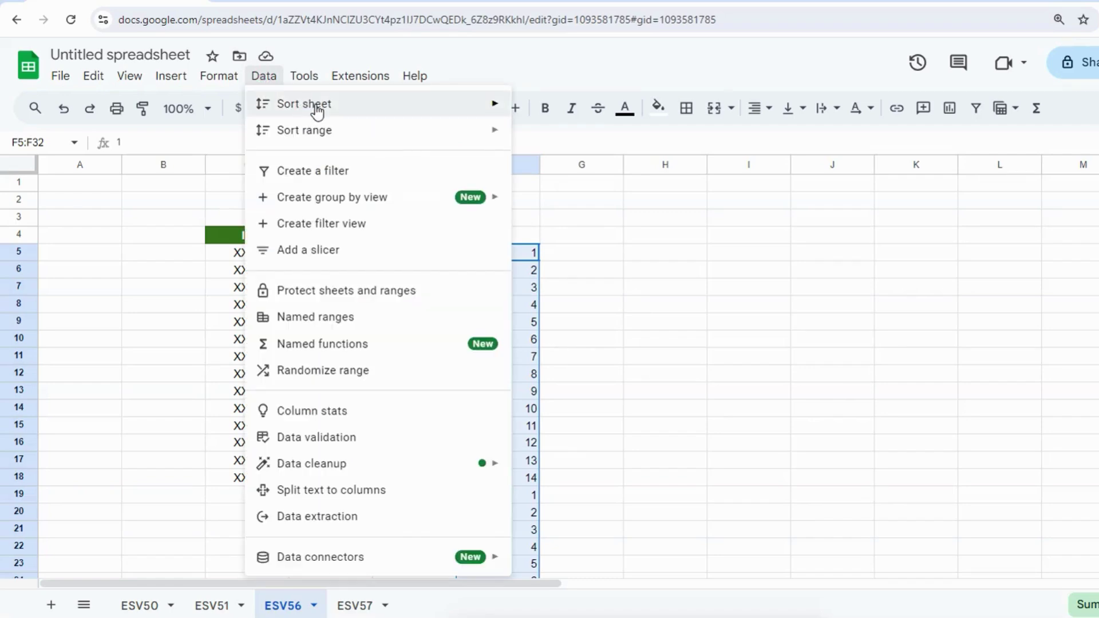
{"action": "mouse_move", "coordinate": [309, 109]}
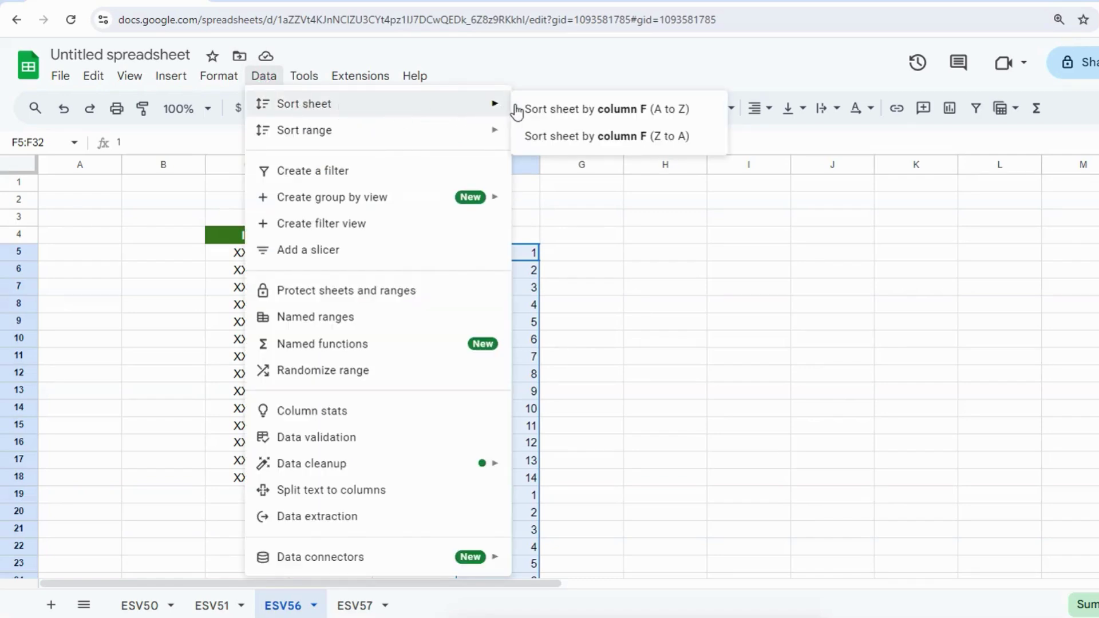
{"action": "left_click", "coordinate": [597, 115]}
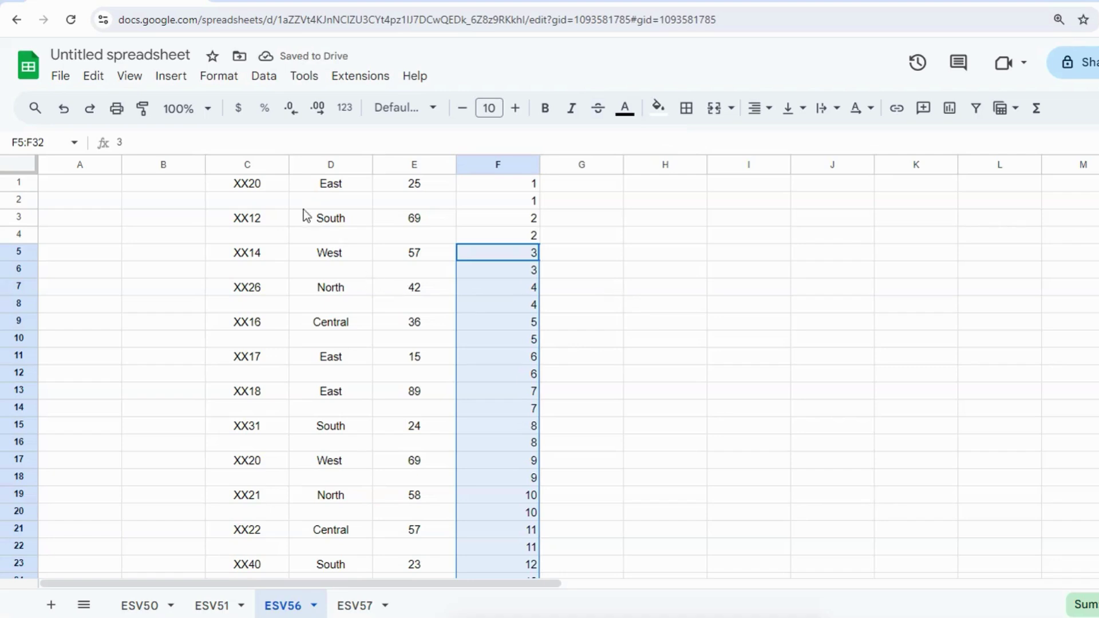
{"action": "left_click", "coordinate": [258, 198]}
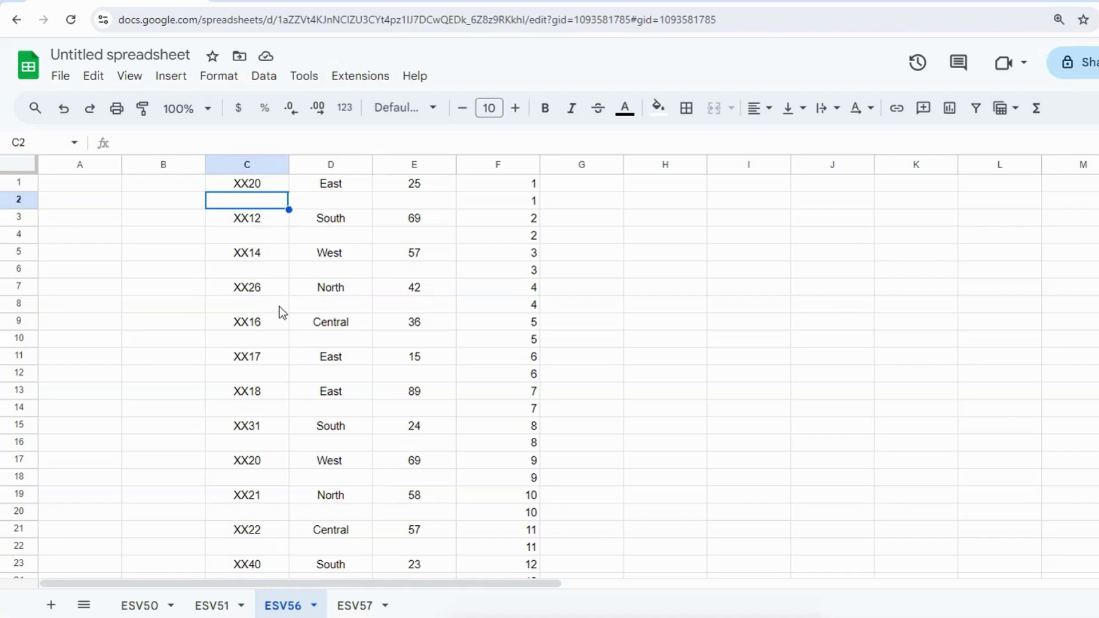
- Insert an empty row above row 1 at the top of the sheet
{"action": "left_click", "coordinate": [405, 357]}
{"action": "scroll", "coordinate": [406, 372], "scroll_direction": "down", "scroll_amount": 1}
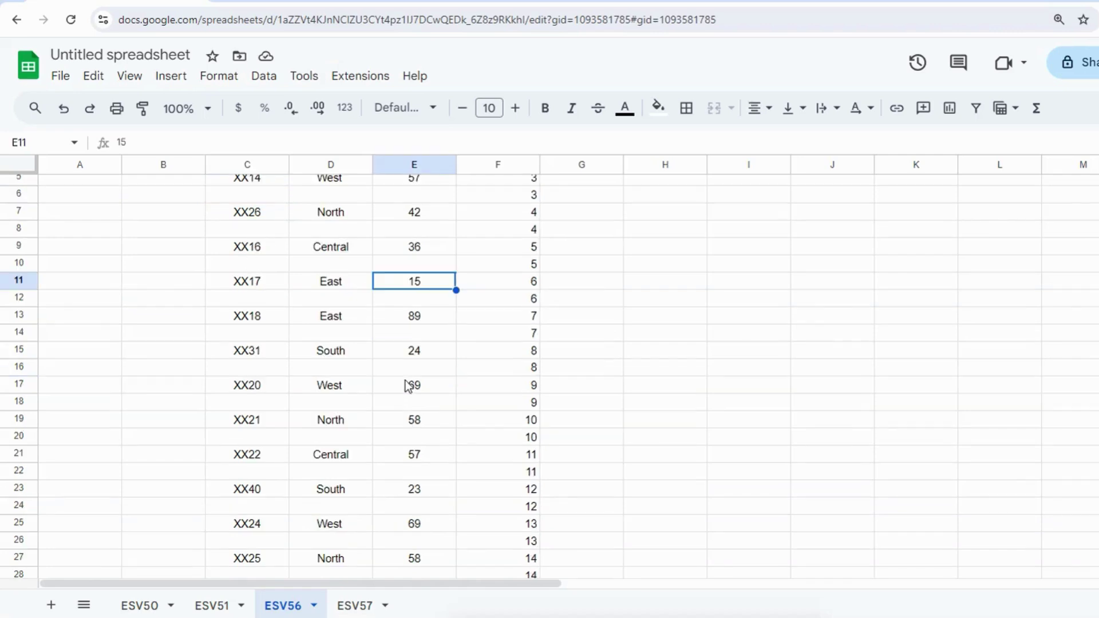
{"action": "scroll", "coordinate": [400, 355], "scroll_direction": "down", "scroll_amount": 3}
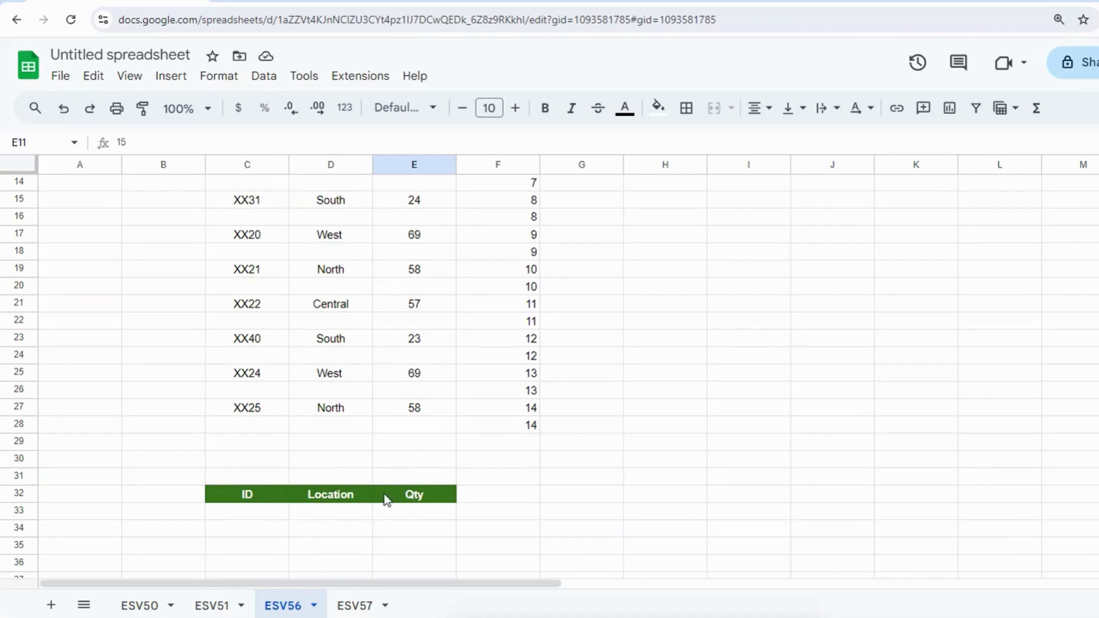
{"action": "left_click", "coordinate": [254, 494]}
{"action": "scroll", "coordinate": [342, 418], "scroll_direction": "up", "scroll_amount": 5}
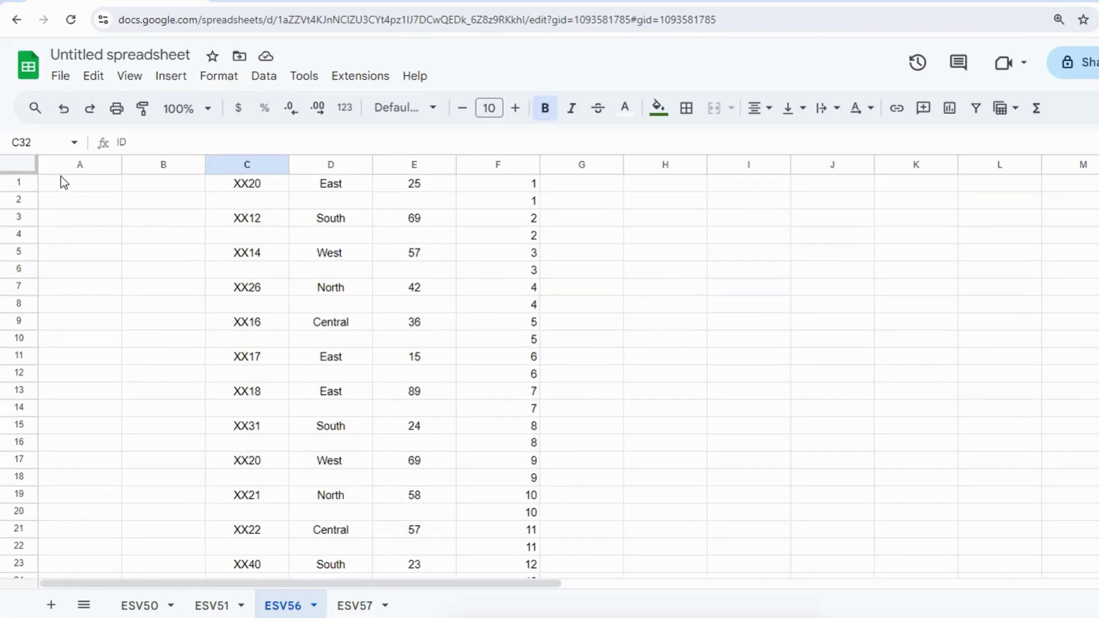
{"action": "left_click", "coordinate": [22, 184]}
{"action": "right_click", "coordinate": [22, 184]}
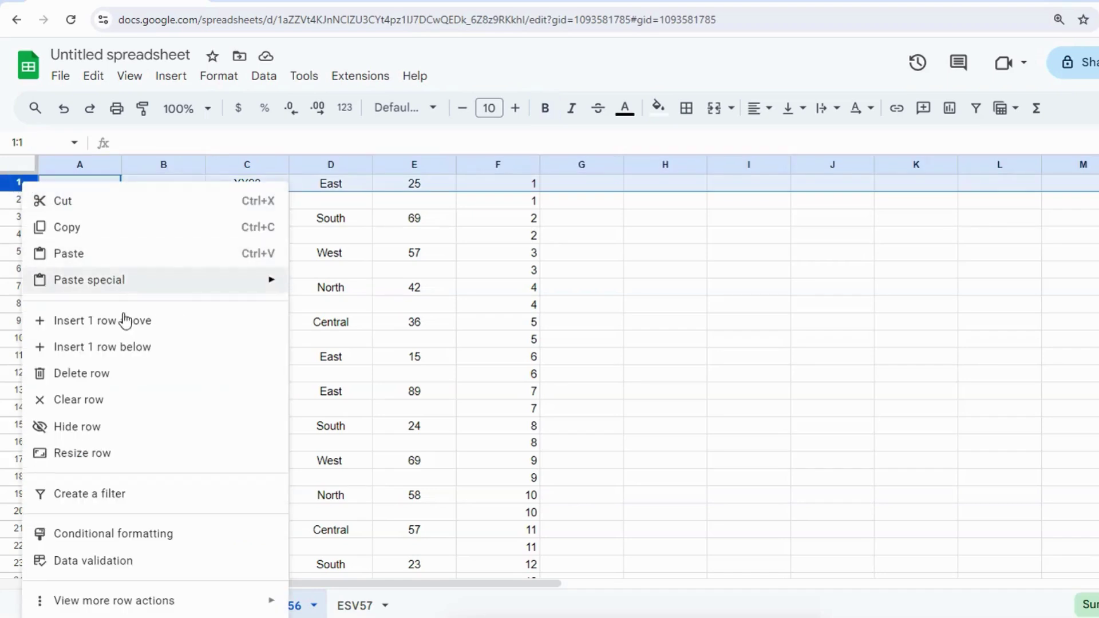
{"action": "left_click", "coordinate": [123, 321]}
- Copy the ID/Location/Qty header block C33:E34 and paste it at C1
{"action": "left_click", "coordinate": [399, 339]}
{"action": "scroll", "coordinate": [394, 452], "scroll_direction": "down", "scroll_amount": 9}
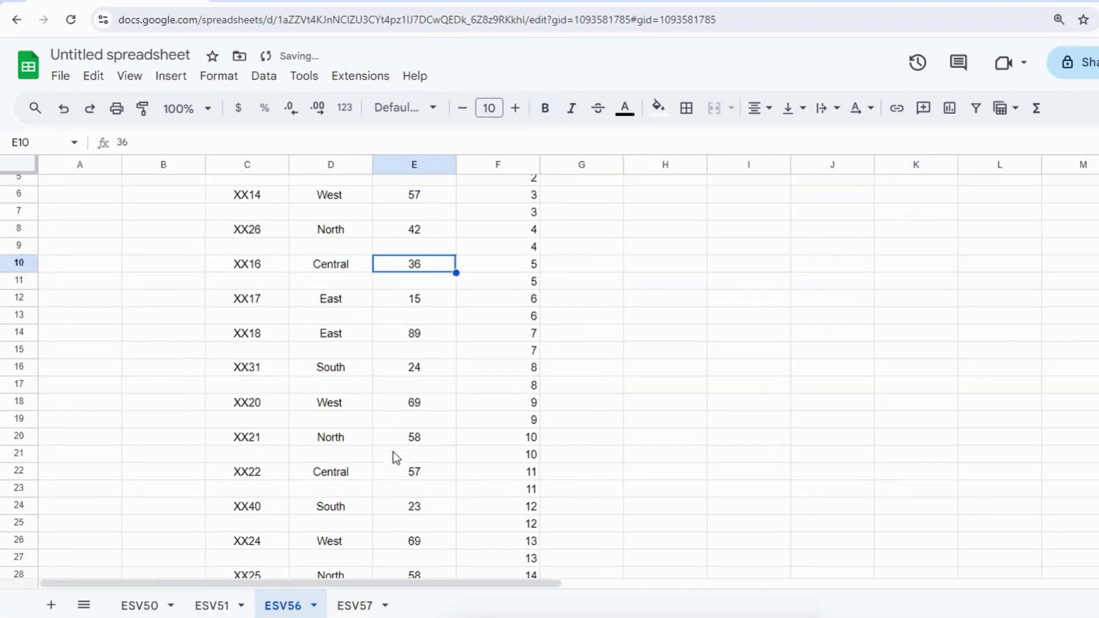
{"action": "left_click_drag", "start_coordinate": [261, 296], "coordinate": [407, 302]}
{"action": "key", "text": "ctrl+c"}
{"action": "scroll", "coordinate": [408, 343], "scroll_direction": "up", "scroll_amount": 9}
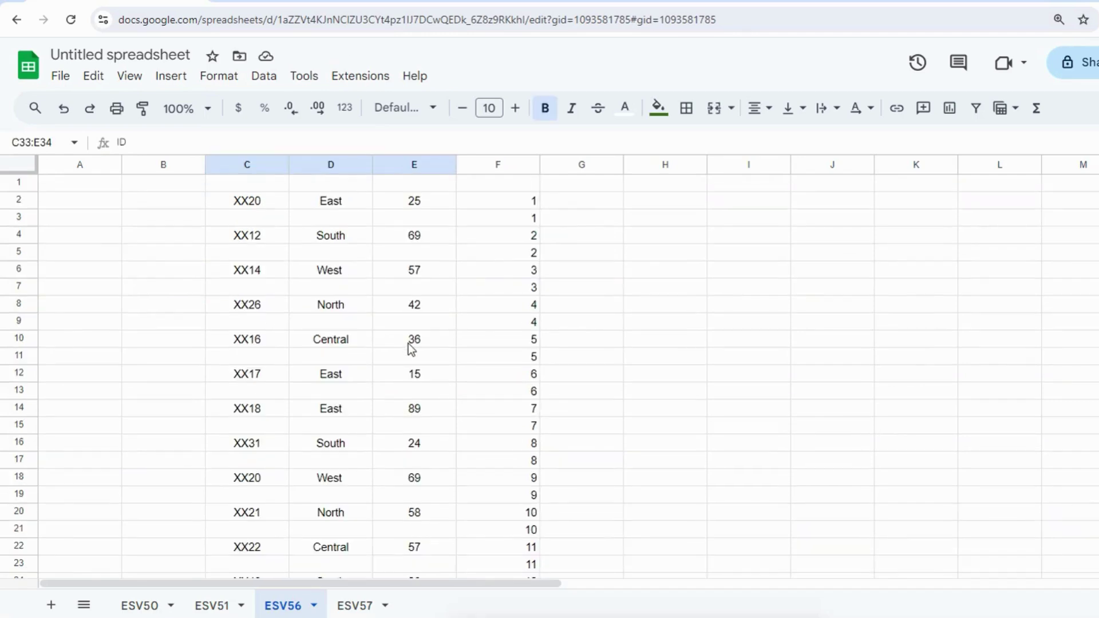
{"action": "left_click", "coordinate": [241, 183]}
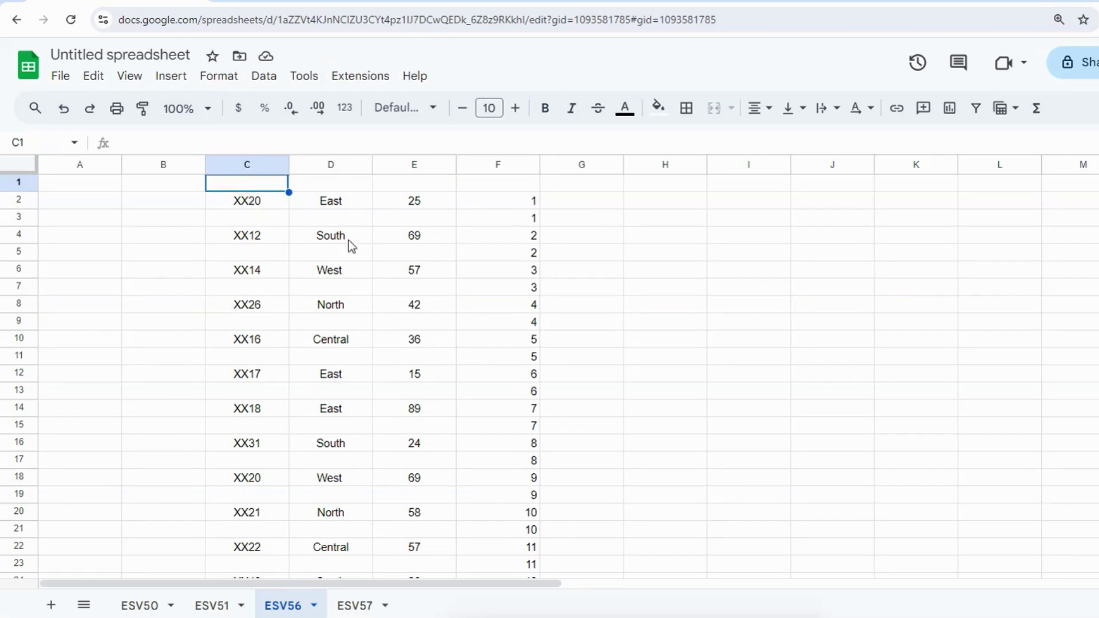
{"action": "key", "text": "ctrl+v"}
{"action": "left_click", "coordinate": [388, 374]}
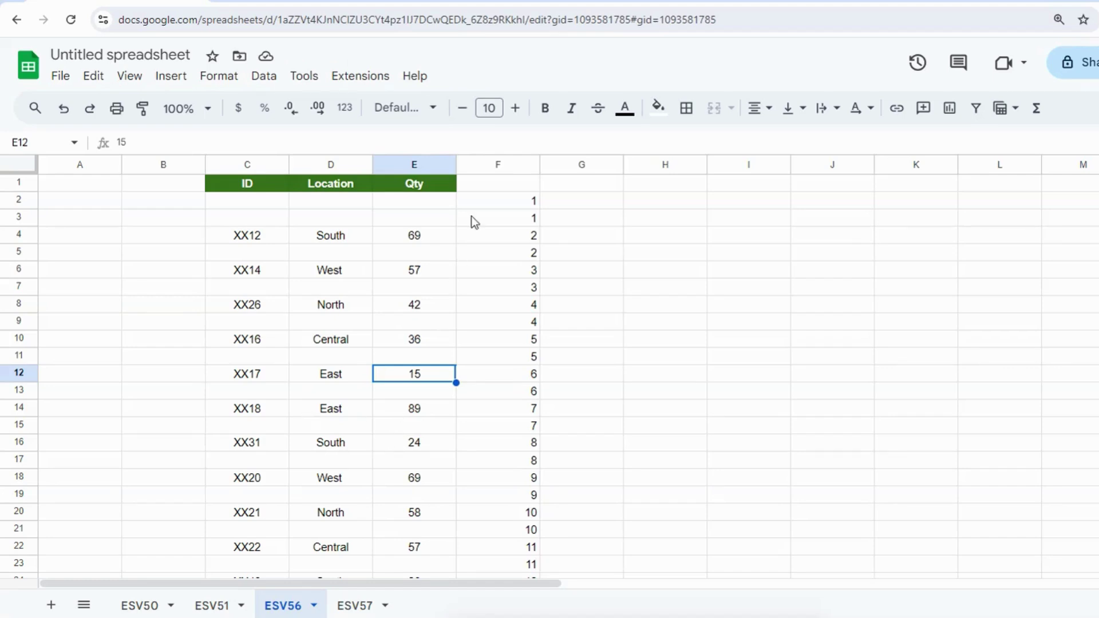
- Delete the helper numbers in F2:F29 of column F
{"action": "left_click", "coordinate": [502, 200]}
{"action": "key", "text": "ctrl+shift+Down"}
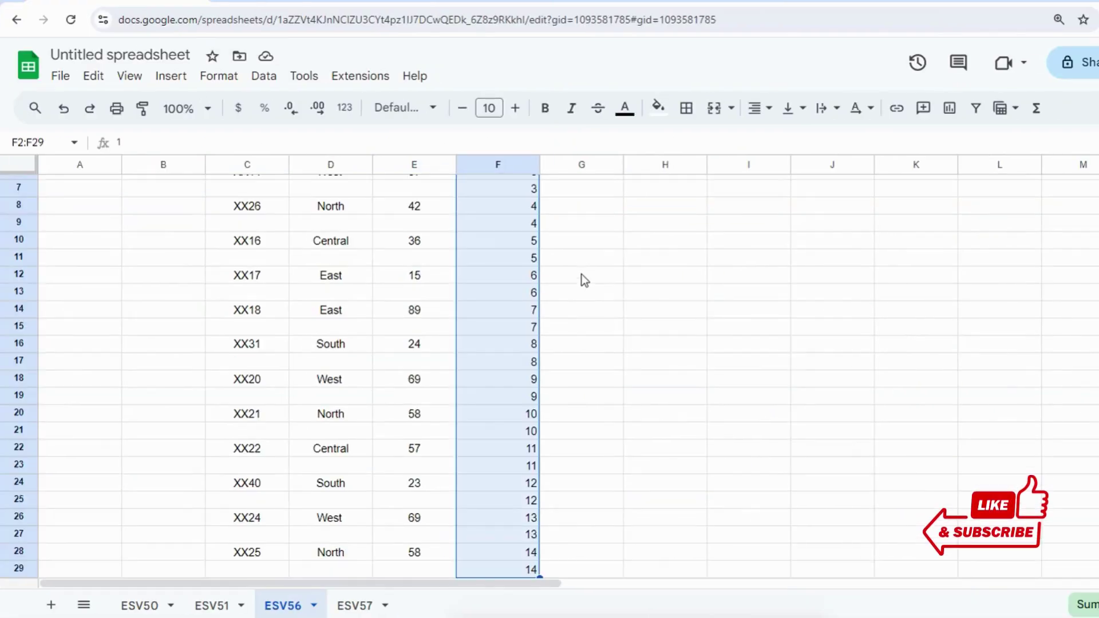
{"action": "key", "text": "Delete"}
{"action": "scroll", "coordinate": [532, 315], "scroll_direction": "up", "scroll_amount": 3}
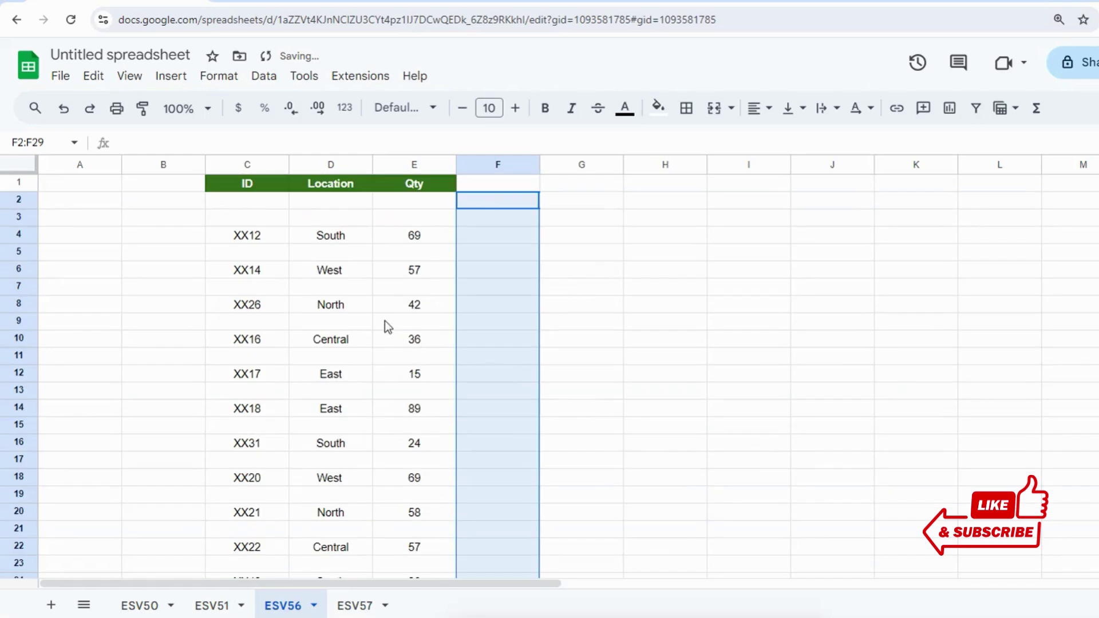
{"action": "scroll", "coordinate": [366, 312], "scroll_direction": "down", "scroll_amount": 3}
{"action": "left_click", "coordinate": [341, 295]}
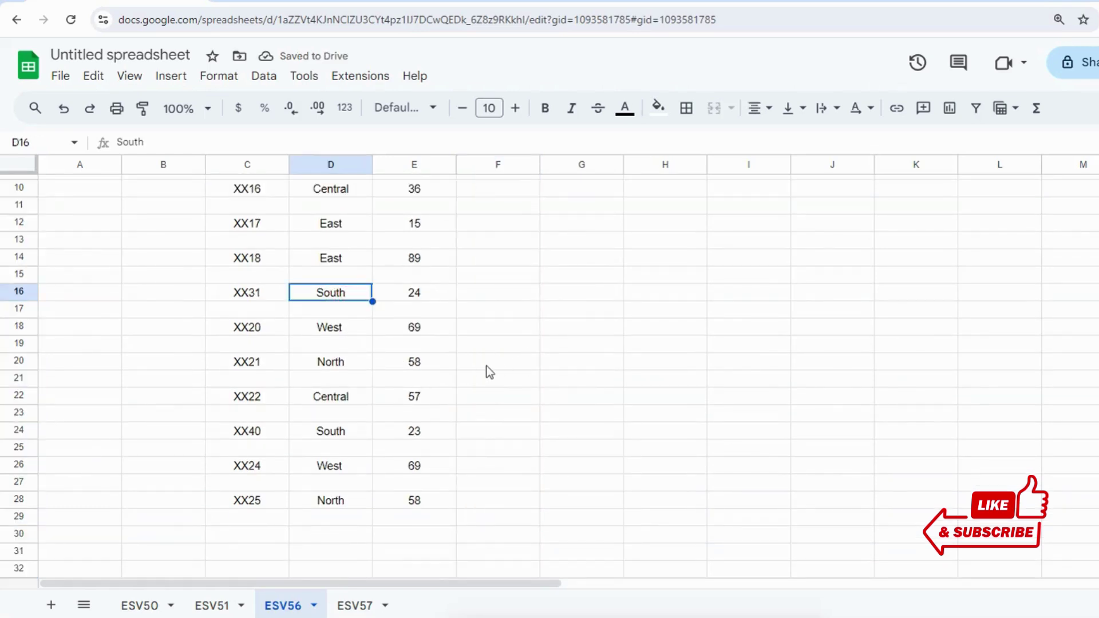